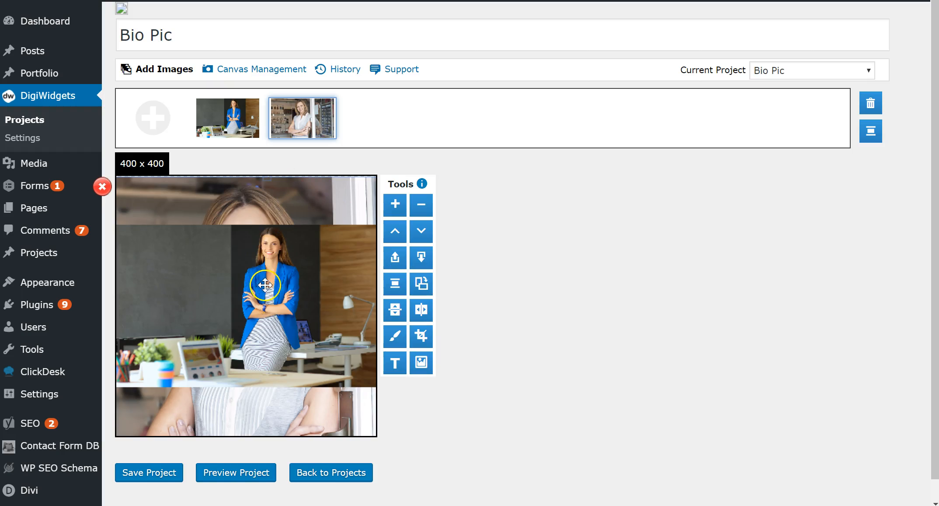
Change the blue-jacket photo's layer order with the forward, backward and to-front commands, leaving it behind the doorway portrait
{"action": "left_click", "coordinate": [290, 281]}
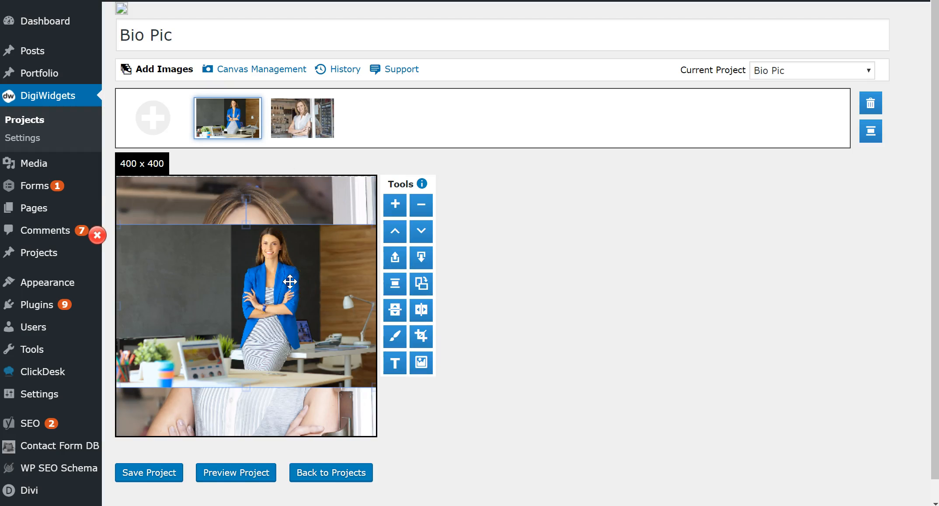
{"action": "left_click", "coordinate": [419, 231]}
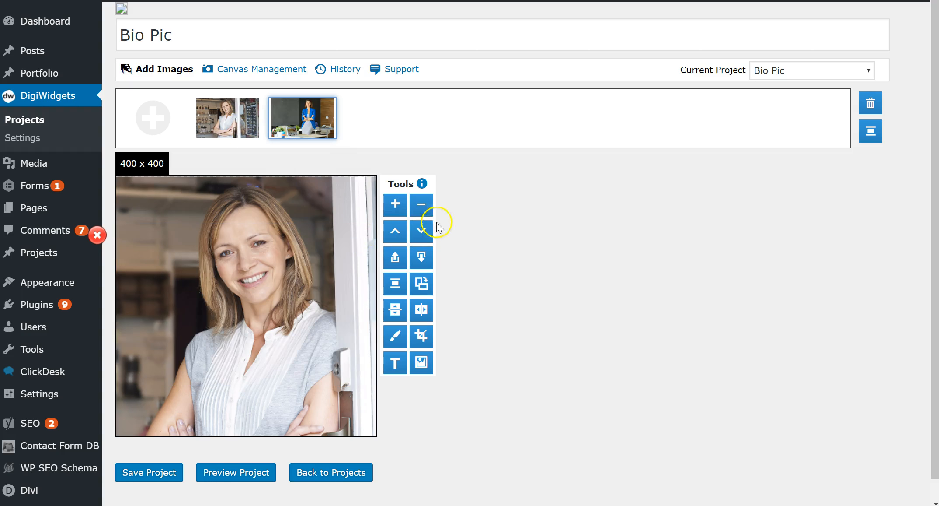
{"action": "left_click", "coordinate": [395, 231]}
{"action": "left_click_drag", "start_coordinate": [262, 130], "coordinate": [352, 125]}
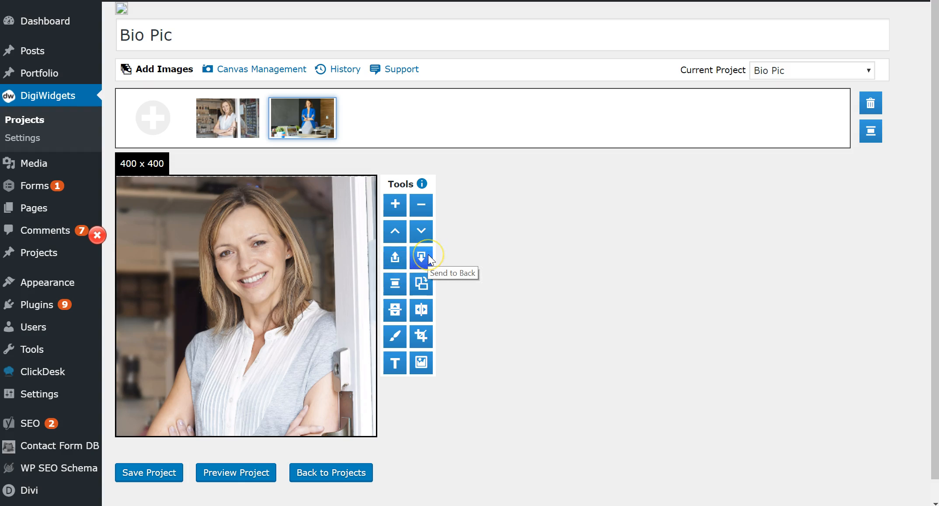
{"action": "left_click", "coordinate": [396, 235]}
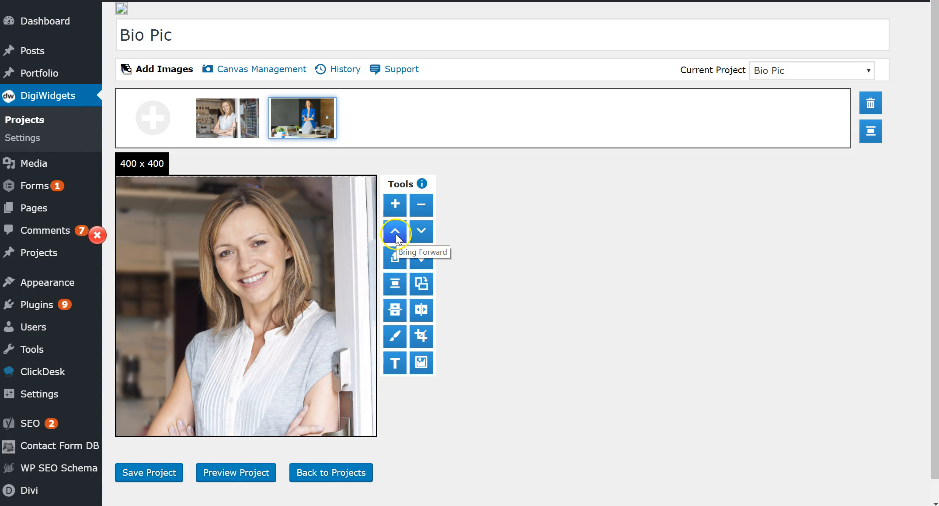
{"action": "left_click", "coordinate": [395, 261]}
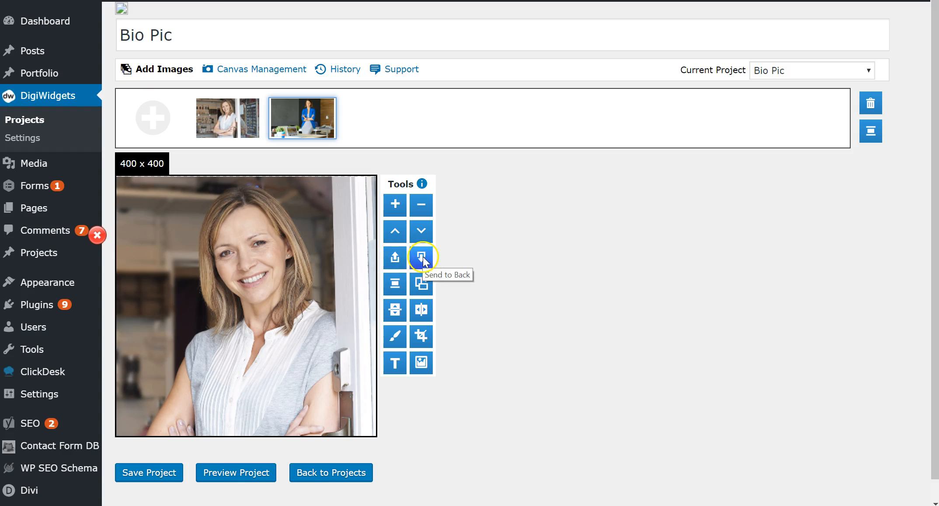
Reposition the portrait of the woman in the doorway on the canvas and scale it down
{"action": "left_click", "coordinate": [396, 287]}
{"action": "left_click", "coordinate": [291, 292]}
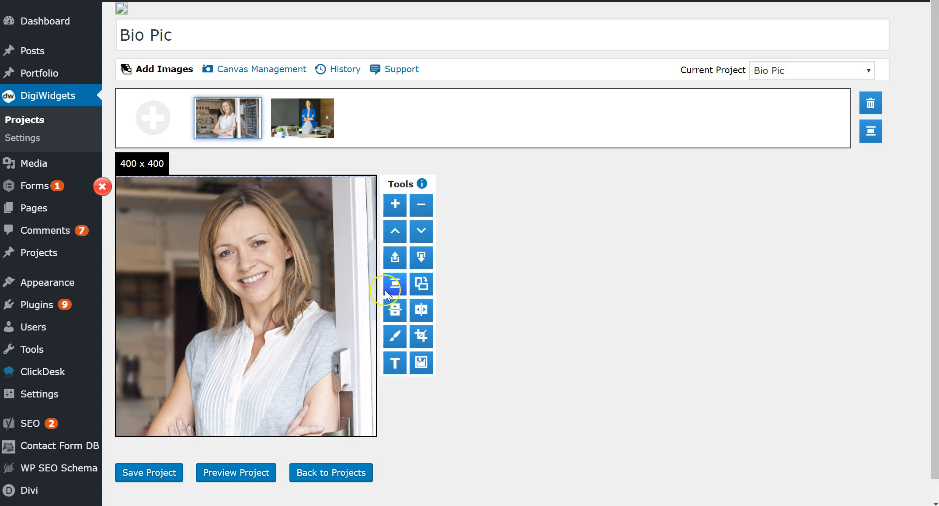
{"action": "left_click", "coordinate": [395, 287]}
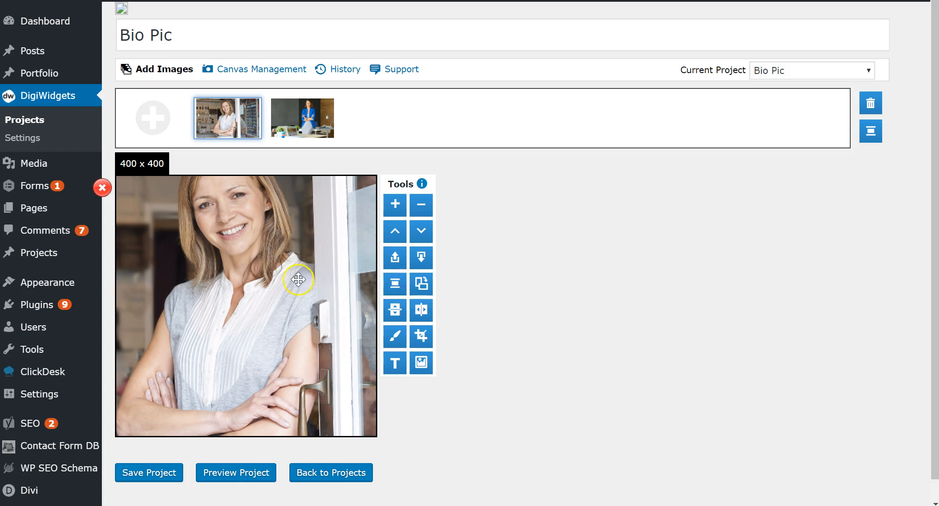
{"action": "left_click", "coordinate": [422, 206]}
Bring the blue-jacket photo in front of the portrait and, after moving it aside, center it on the canvas
{"action": "left_click", "coordinate": [294, 123]}
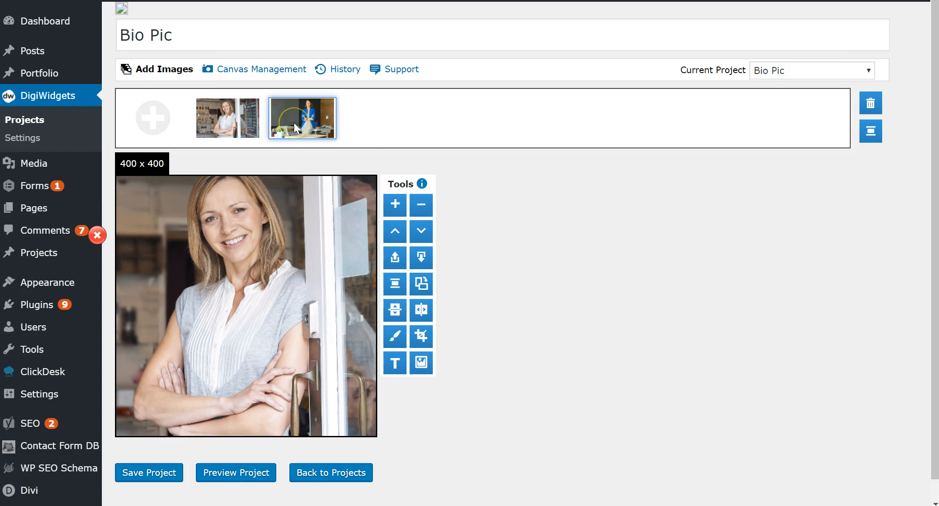
{"action": "left_click_drag", "start_coordinate": [293, 123], "coordinate": [248, 306]}
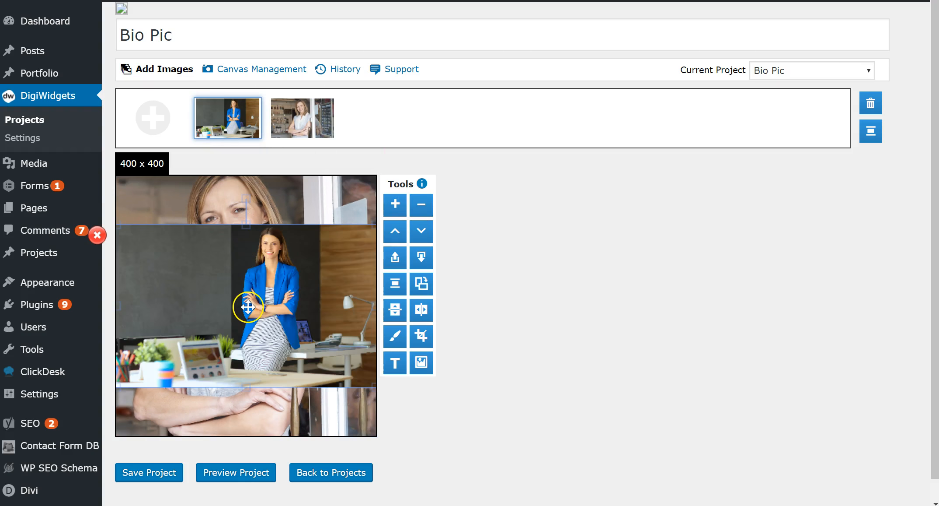
{"action": "left_click_drag", "start_coordinate": [346, 346], "coordinate": [128, 341]}
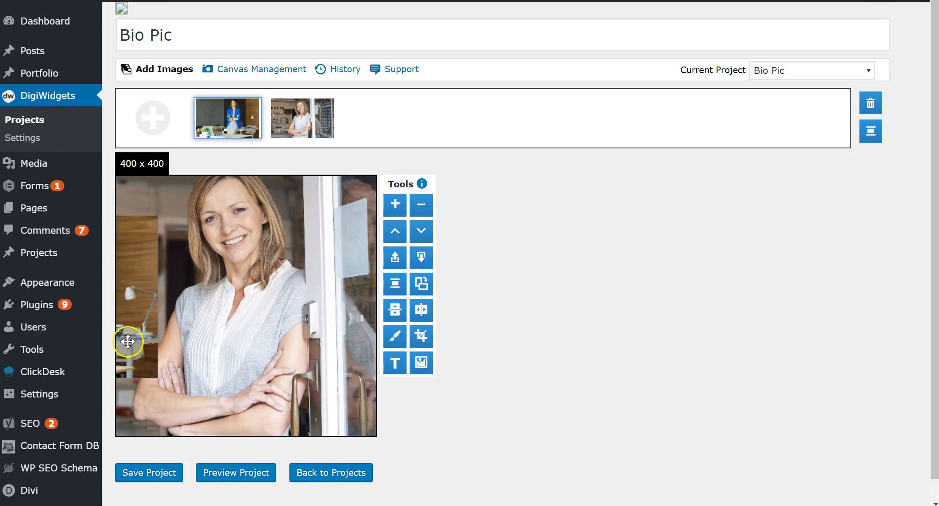
{"action": "left_click", "coordinate": [399, 282]}
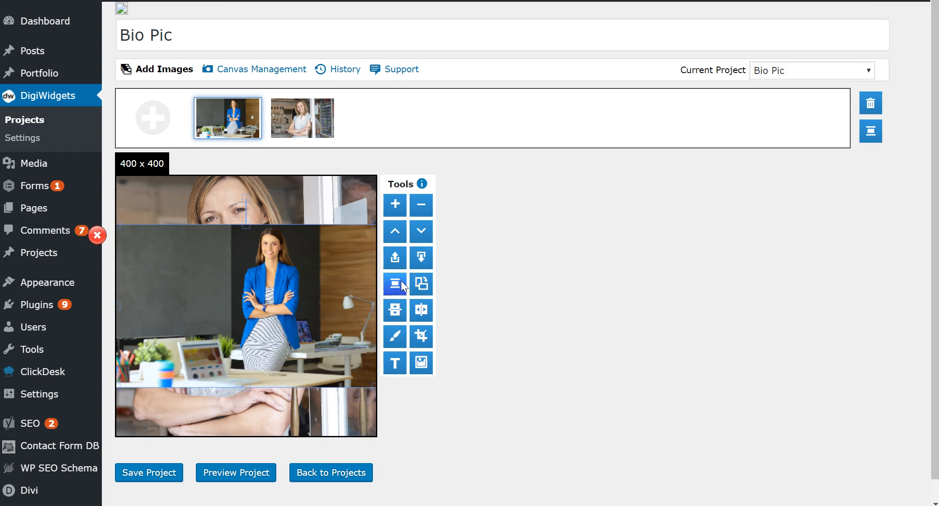
Transform the blue-jacket photo by enlarging it to about 25.33 % and rotating it about 33°
{"action": "left_click", "coordinate": [423, 283]}
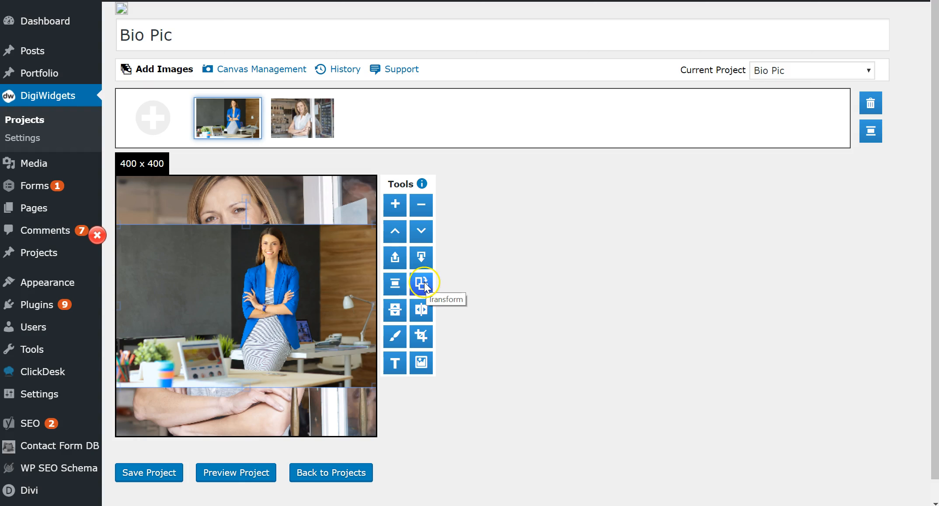
{"action": "left_click", "coordinate": [424, 283]}
{"action": "left_click_drag", "start_coordinate": [257, 280], "coordinate": [292, 294]}
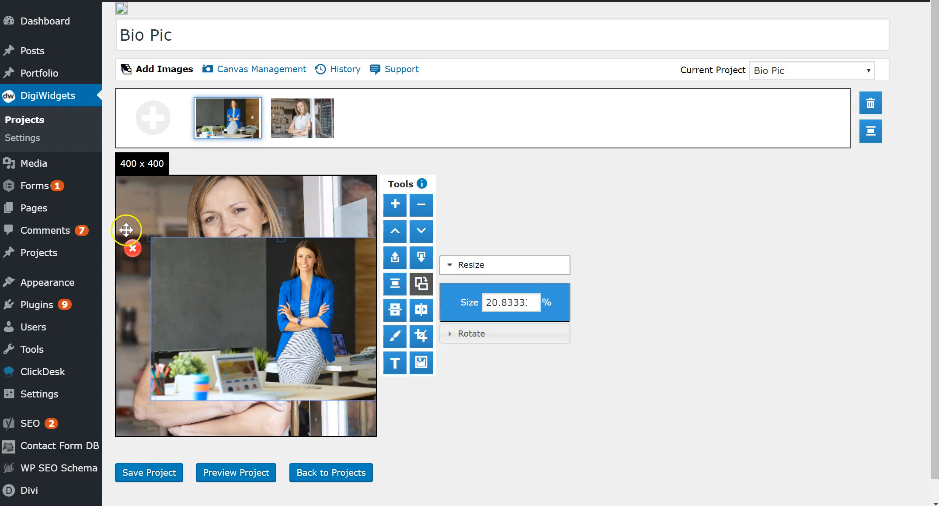
{"action": "left_click_drag", "start_coordinate": [146, 235], "coordinate": [96, 204]}
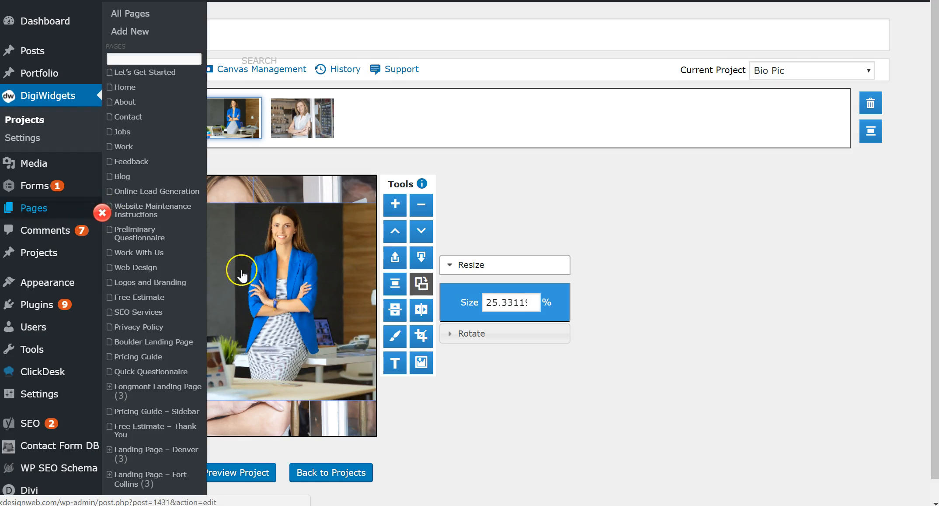
{"action": "left_click_drag", "start_coordinate": [331, 302], "coordinate": [266, 312]}
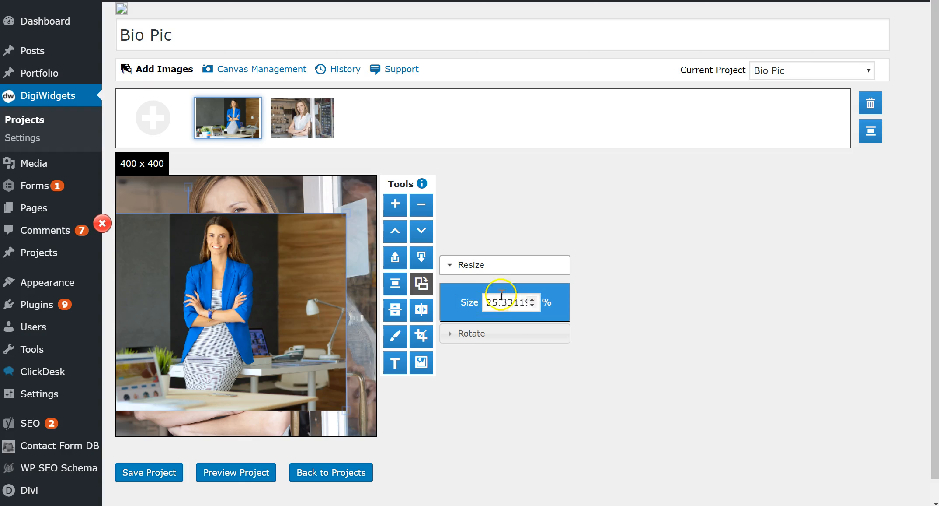
{"action": "left_click", "coordinate": [473, 333]}
{"action": "left_click_drag", "start_coordinate": [186, 184], "coordinate": [333, 235]}
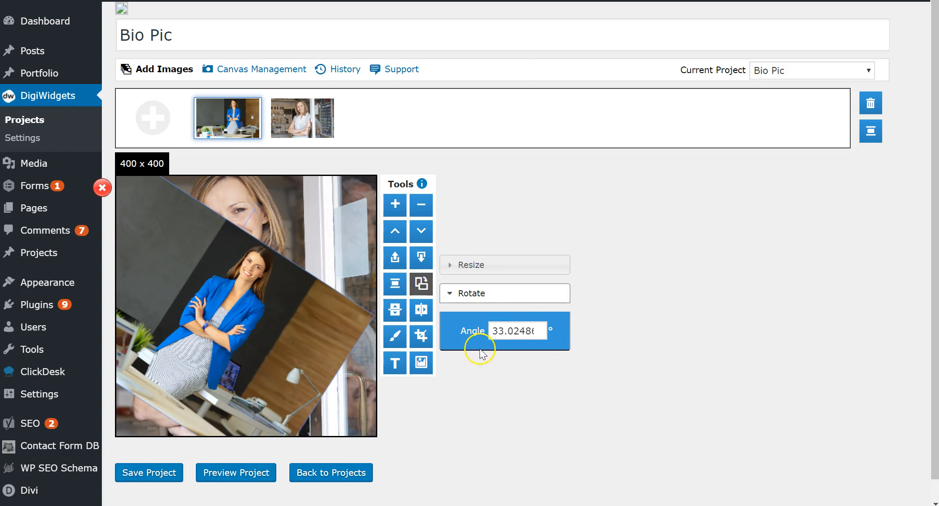
Flip the rotated blue-jacket photo vertically and back, and horizontally and back
{"action": "left_click", "coordinate": [394, 310]}
{"action": "left_click", "coordinate": [394, 310]}
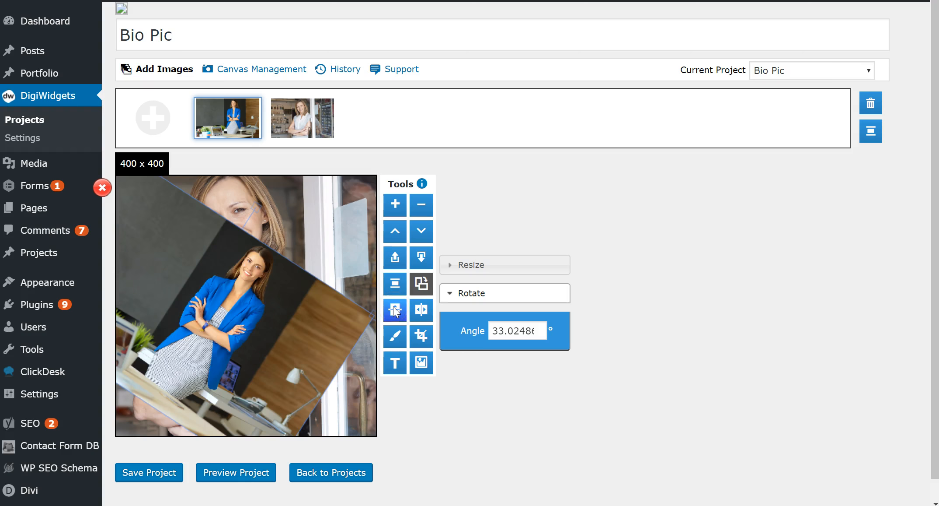
{"action": "left_click", "coordinate": [422, 310]}
{"action": "left_click", "coordinate": [424, 310]}
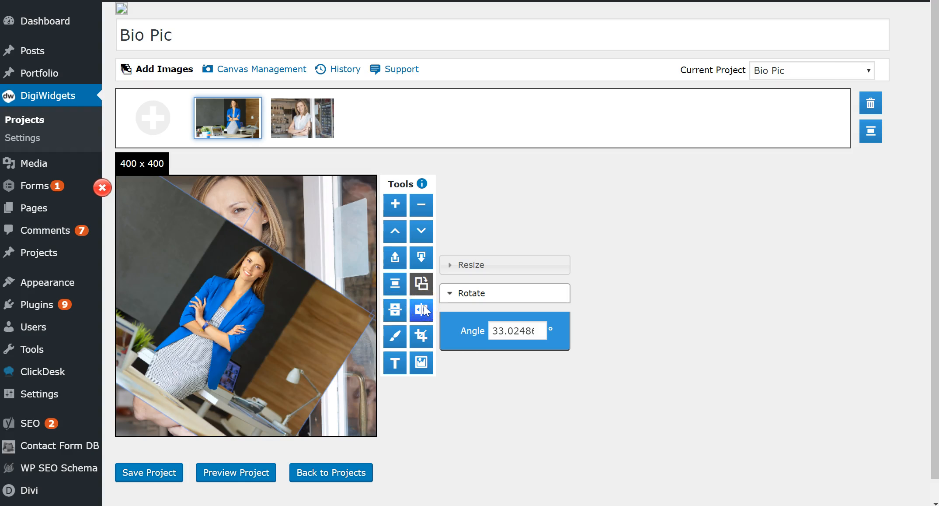
Try the Grayscale, Invert, Sepia and Sepia2 filters on the blue-jacket photo, switching each one off again
{"action": "left_click", "coordinate": [395, 336]}
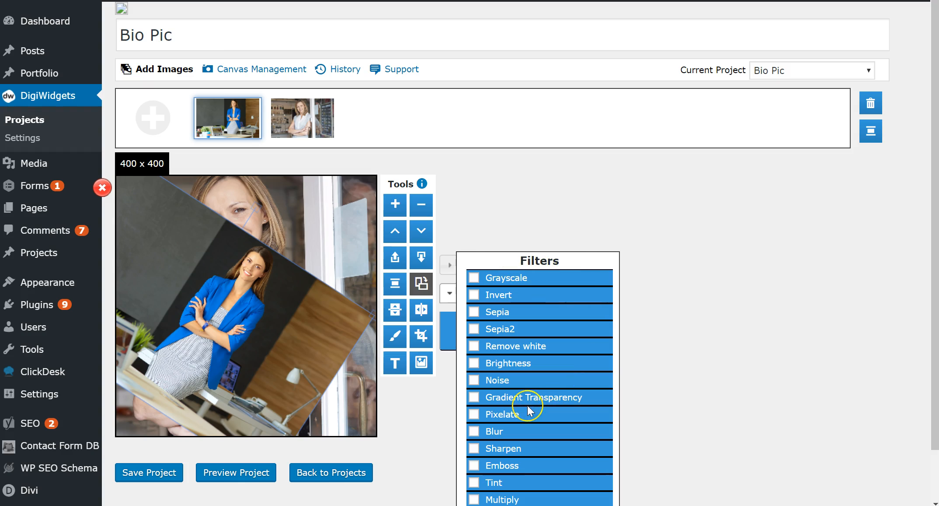
{"action": "scroll", "coordinate": [528, 405], "scroll_direction": "down", "scroll_amount": 2}
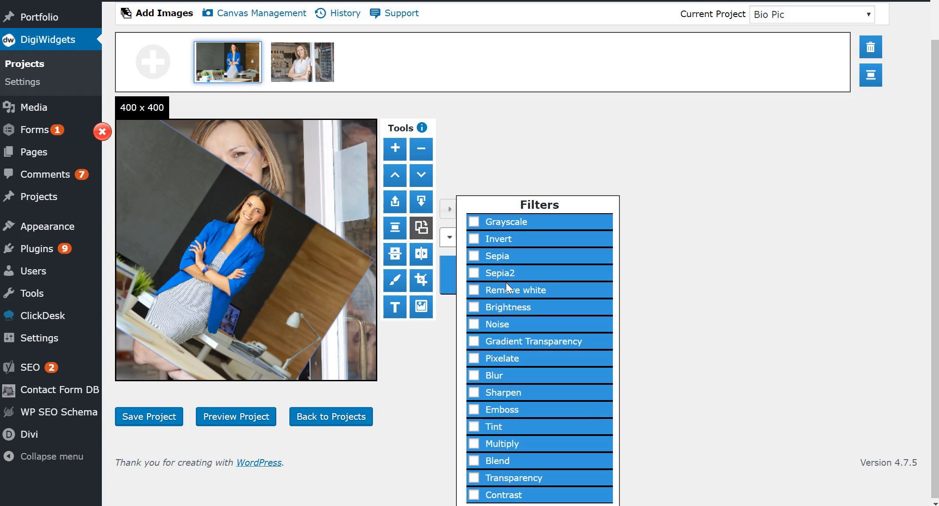
{"action": "left_click", "coordinate": [482, 233]}
{"action": "left_click", "coordinate": [476, 225]}
{"action": "left_click", "coordinate": [475, 223]}
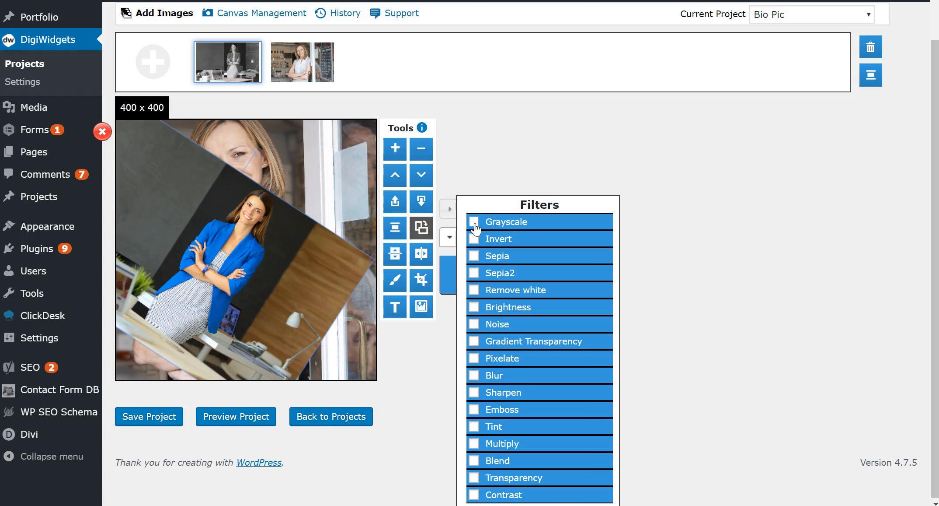
{"action": "left_click", "coordinate": [475, 240]}
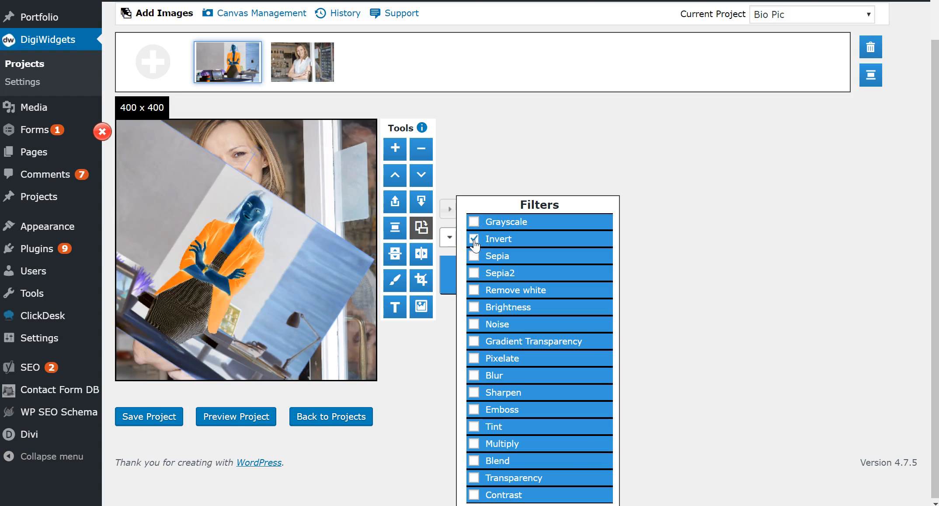
{"action": "left_click", "coordinate": [474, 243]}
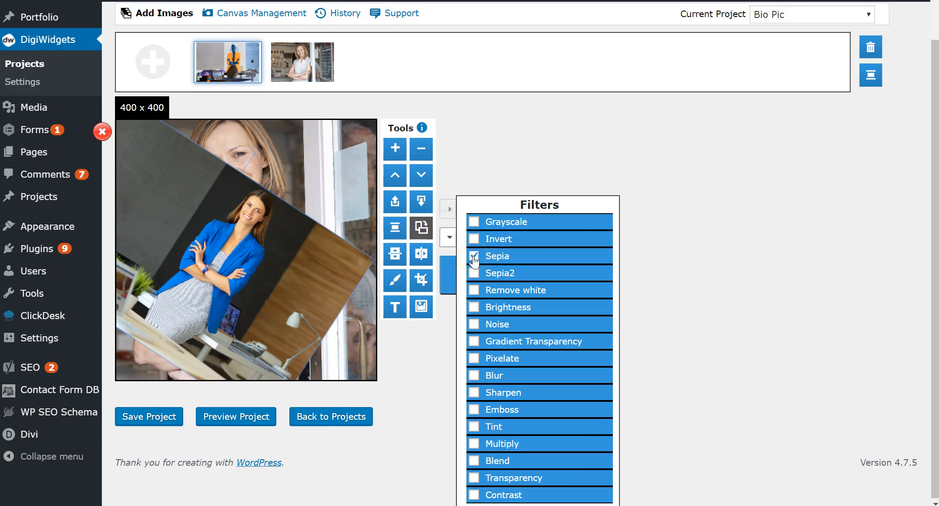
{"action": "left_click", "coordinate": [475, 260]}
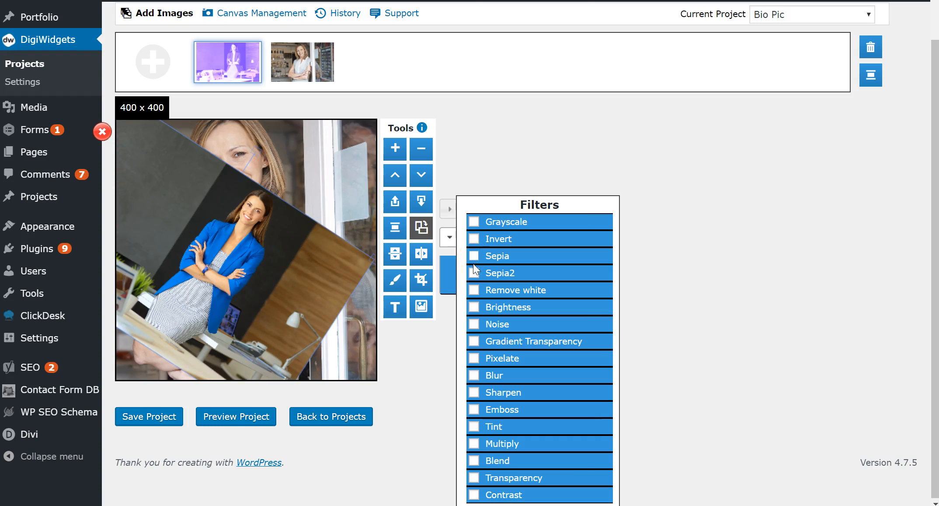
{"action": "left_click", "coordinate": [474, 273]}
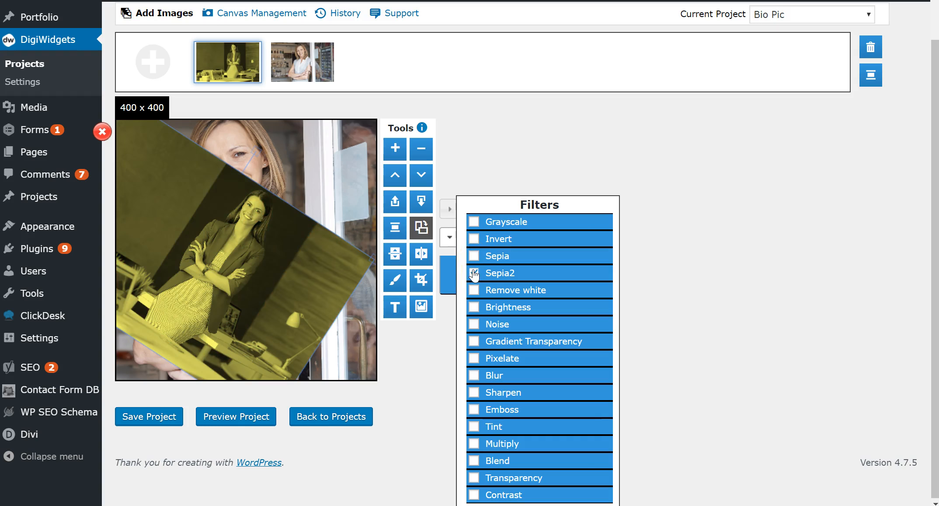
{"action": "left_click", "coordinate": [474, 273]}
Move the blue-jacket photo aside and add the photo of the woman at a white keyboard from the media library
{"action": "left_click_drag", "start_coordinate": [282, 285], "coordinate": [359, 305]}
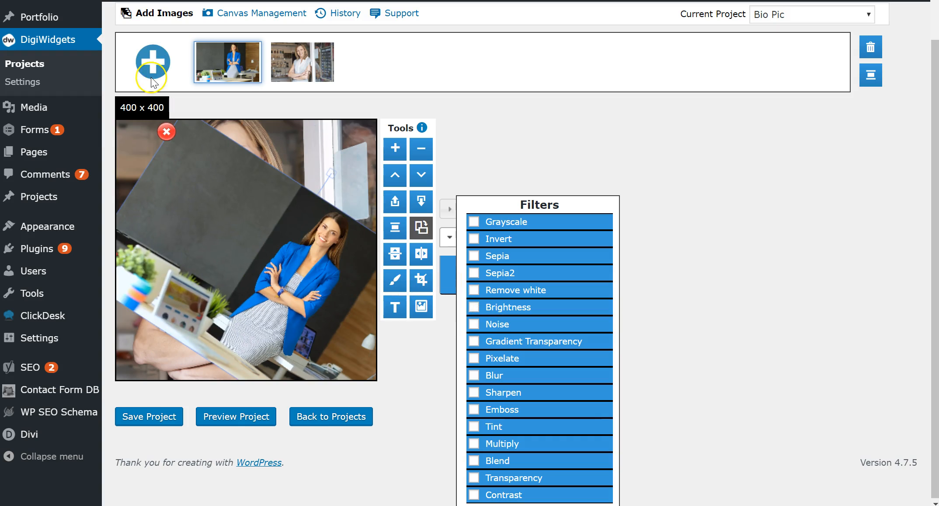
{"action": "left_click", "coordinate": [403, 233]}
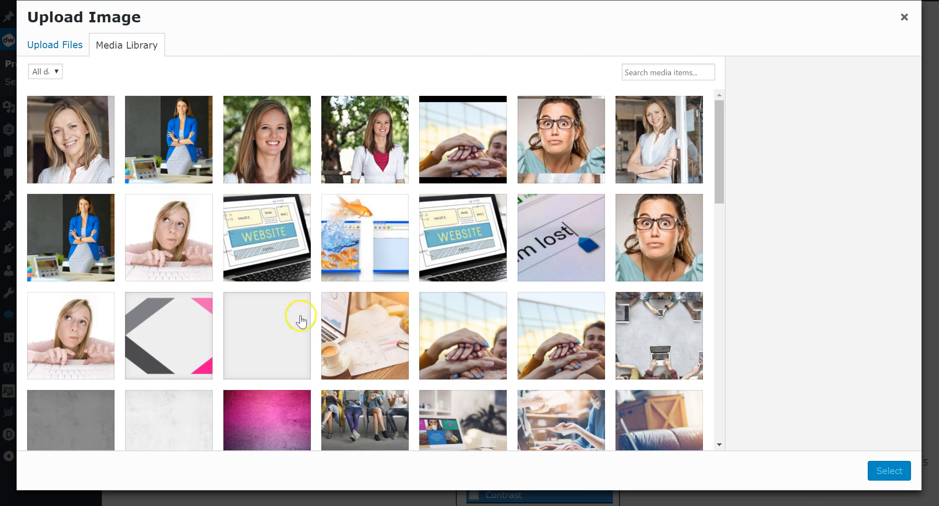
{"action": "left_click", "coordinate": [187, 251]}
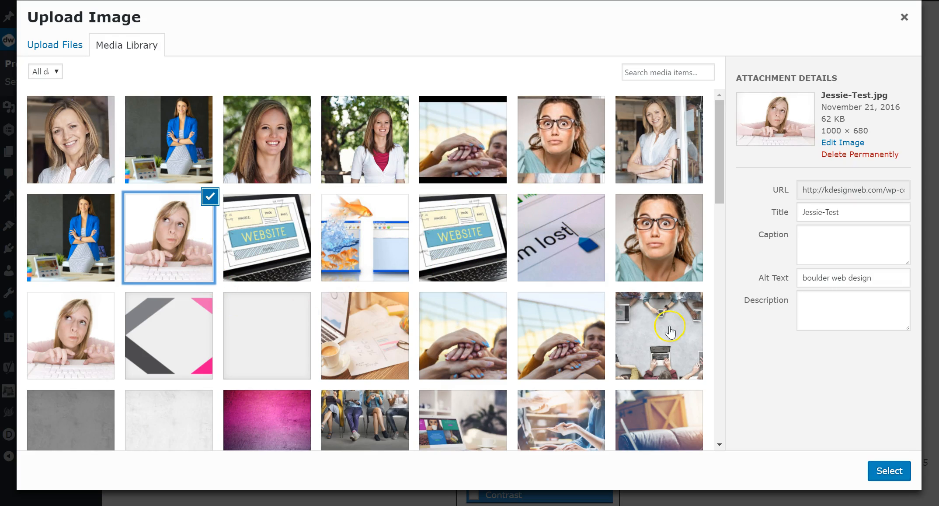
{"action": "left_click", "coordinate": [871, 483]}
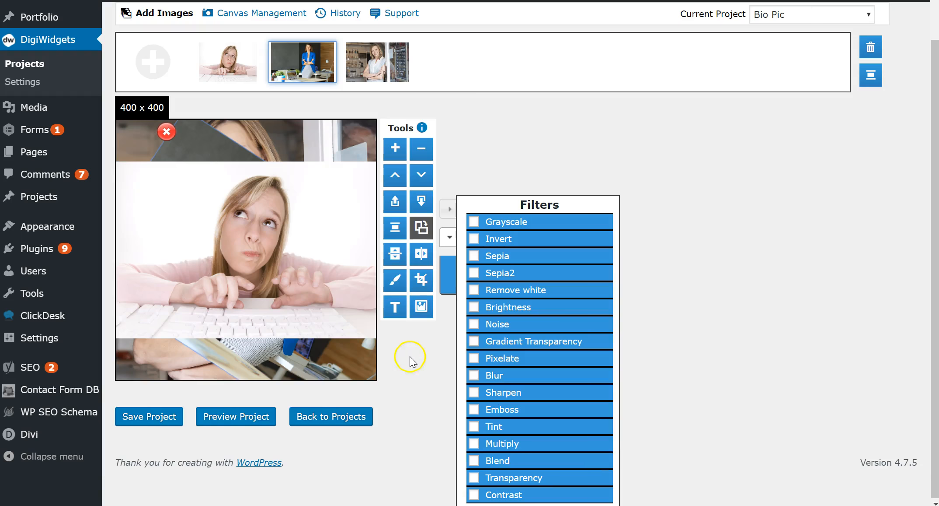
Try the Remove white filter on the keyboard photo, switch it off, and delete that photo from the canvas
{"action": "left_click", "coordinate": [325, 227]}
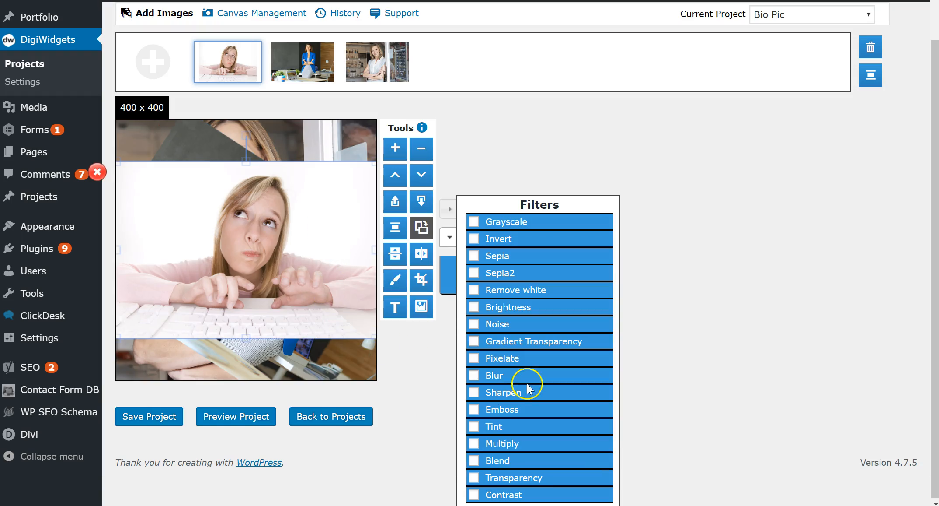
{"action": "left_click", "coordinate": [477, 292]}
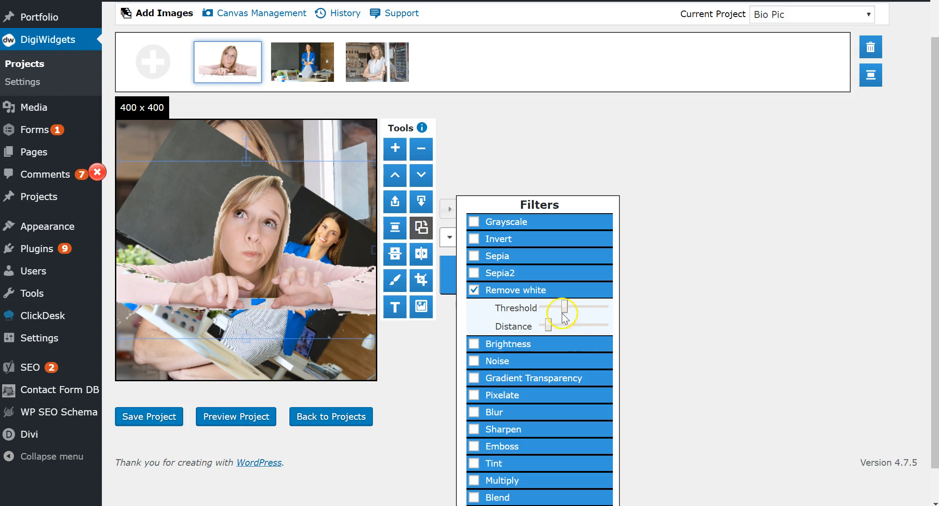
{"action": "left_click", "coordinate": [474, 291]}
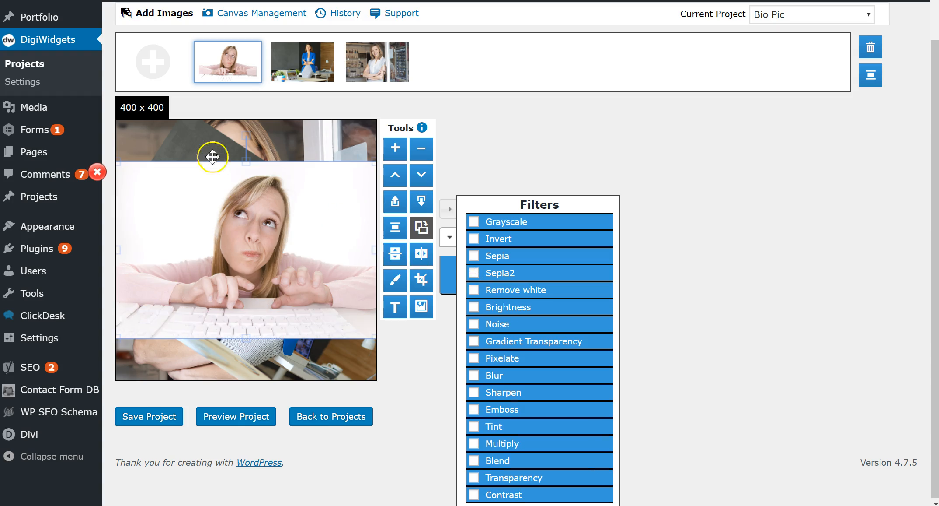
{"action": "left_click", "coordinate": [314, 256]}
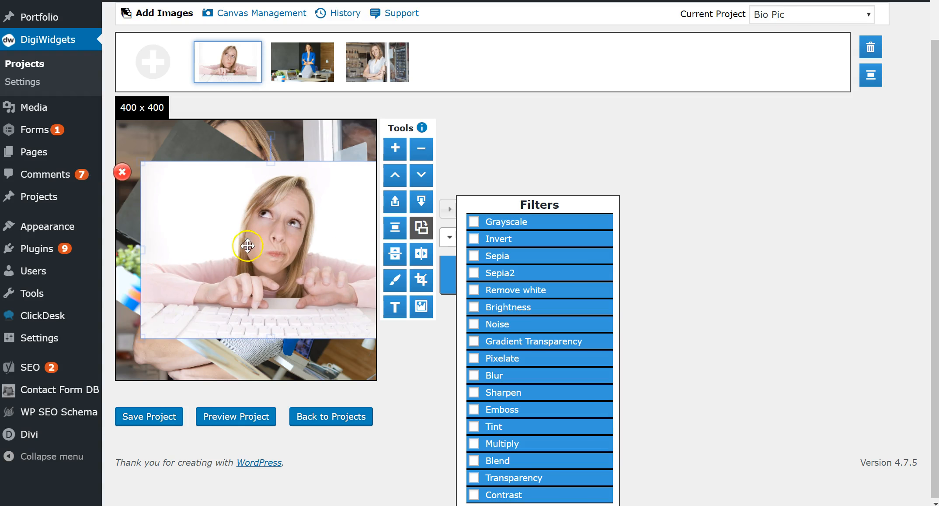
{"action": "left_click", "coordinate": [122, 171]}
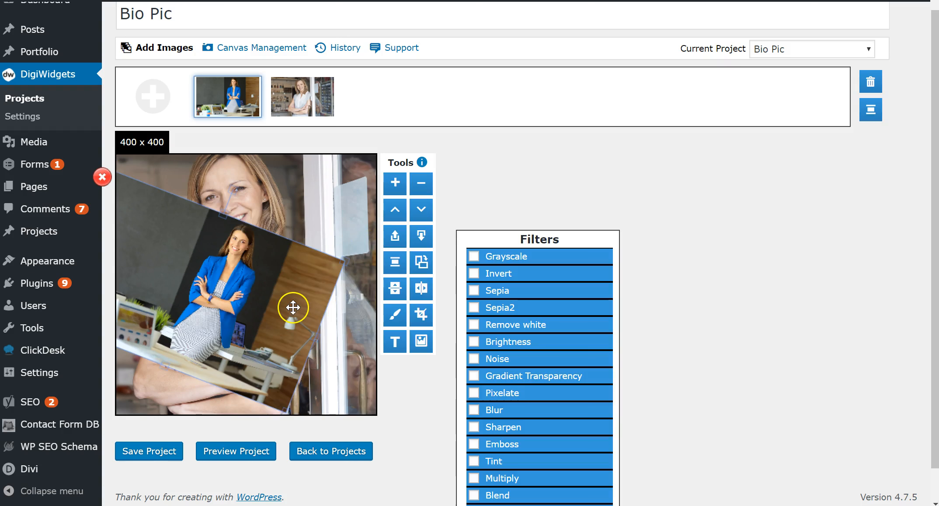
Crop the blue-jacket photo with a circular crop shape around the woman
{"action": "left_click", "coordinate": [420, 314]}
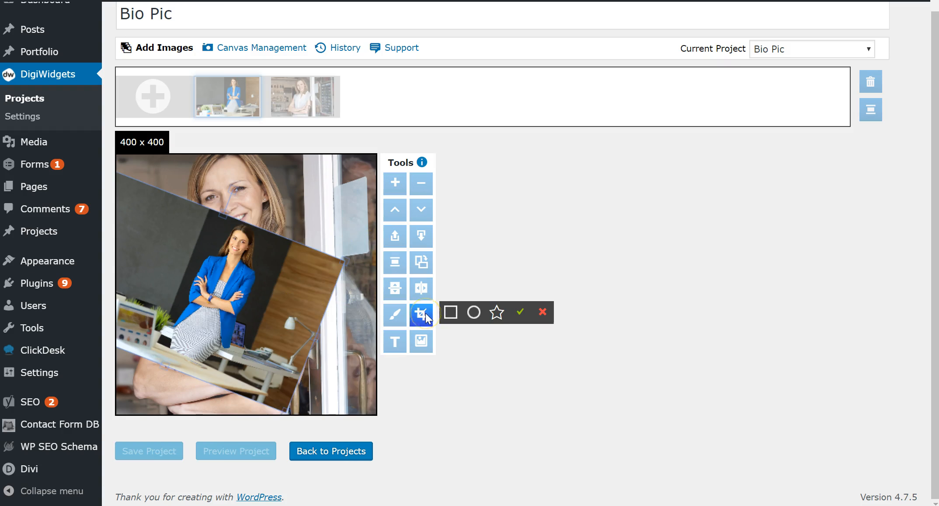
{"action": "left_click", "coordinate": [451, 312]}
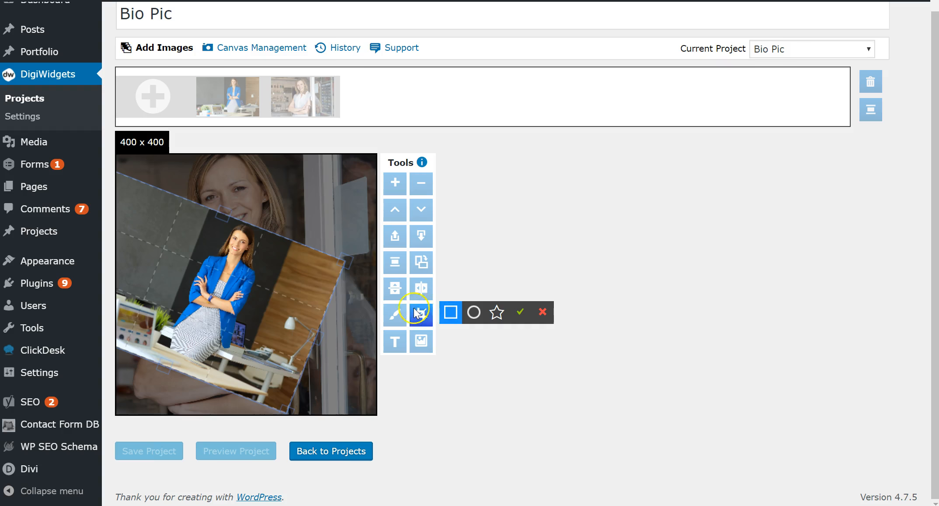
{"action": "left_click", "coordinate": [474, 312]}
{"action": "left_click_drag", "start_coordinate": [237, 295], "coordinate": [238, 308]}
{"action": "left_click_drag", "start_coordinate": [160, 184], "coordinate": [167, 203]}
{"action": "left_click_drag", "start_coordinate": [235, 266], "coordinate": [191, 274]}
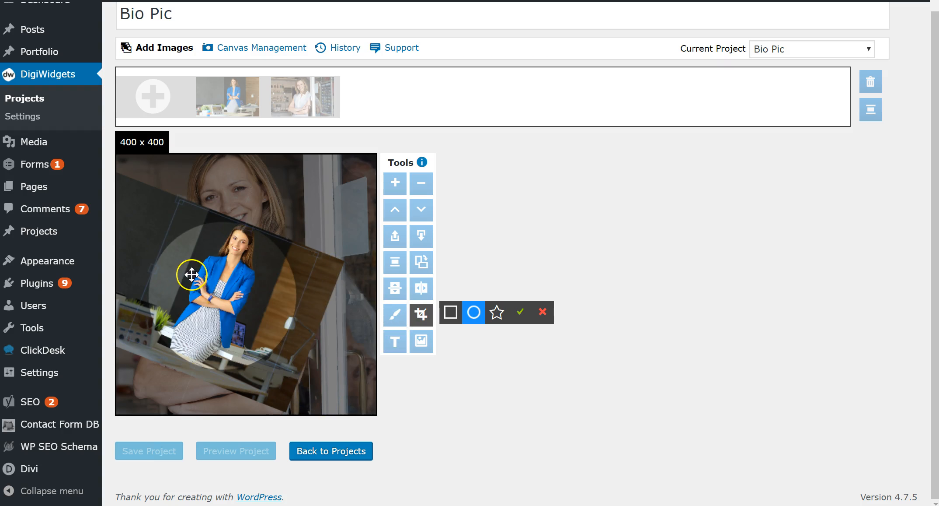
{"action": "left_click", "coordinate": [524, 313]}
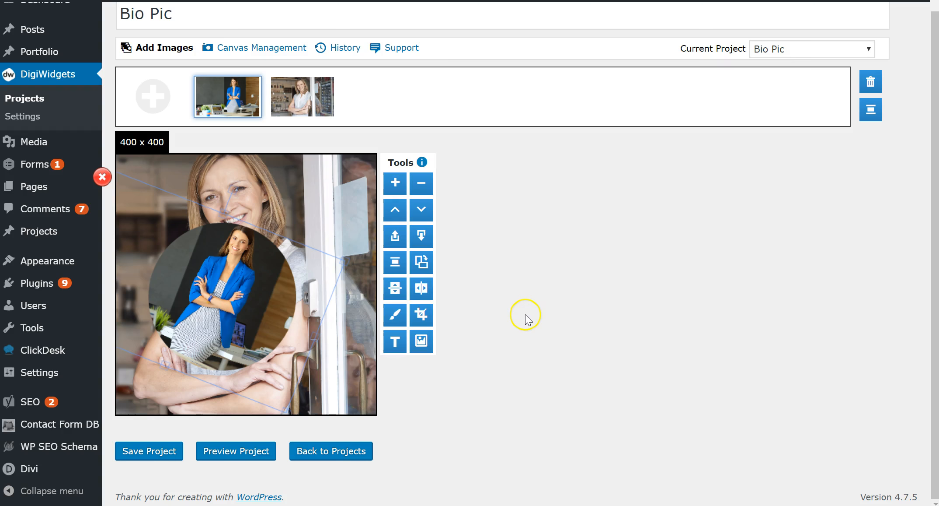
Move the circular photo slightly to the right, rotate it until the woman stands nearly upright, and revert its crop
{"action": "left_click_drag", "start_coordinate": [252, 288], "coordinate": [277, 283]}
{"action": "left_click_drag", "start_coordinate": [258, 183], "coordinate": [210, 180]}
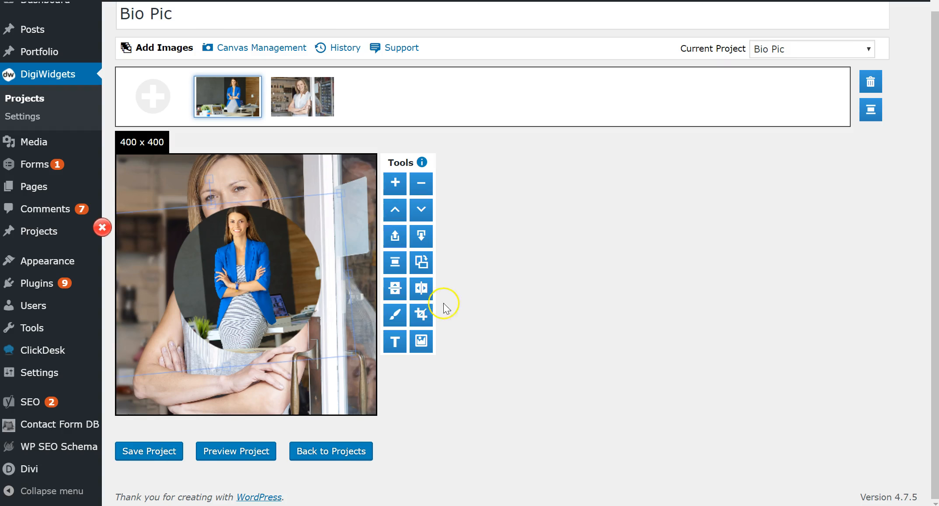
{"action": "left_click", "coordinate": [421, 314]}
{"action": "left_click", "coordinate": [542, 312]}
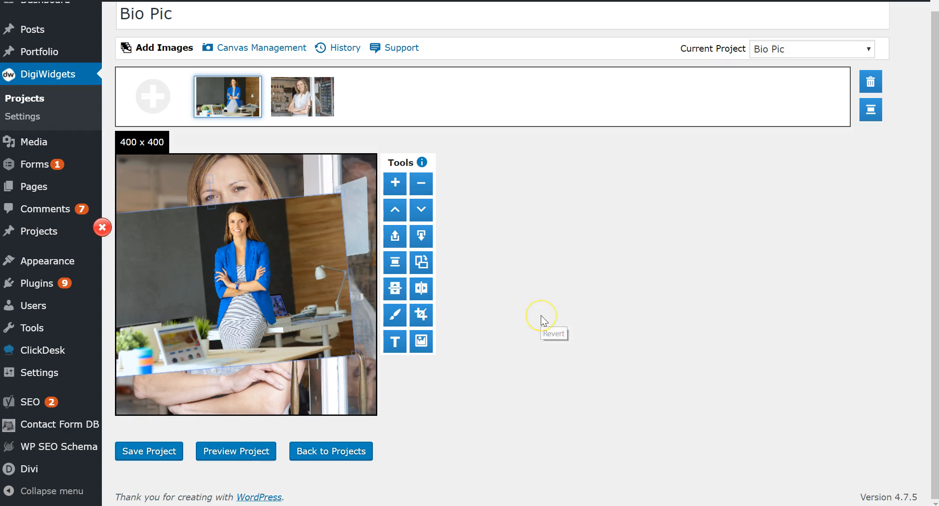
Try the star crop option on the blue-jacket photo and cancel the crop
{"action": "left_click", "coordinate": [421, 314]}
{"action": "left_click", "coordinate": [496, 313]}
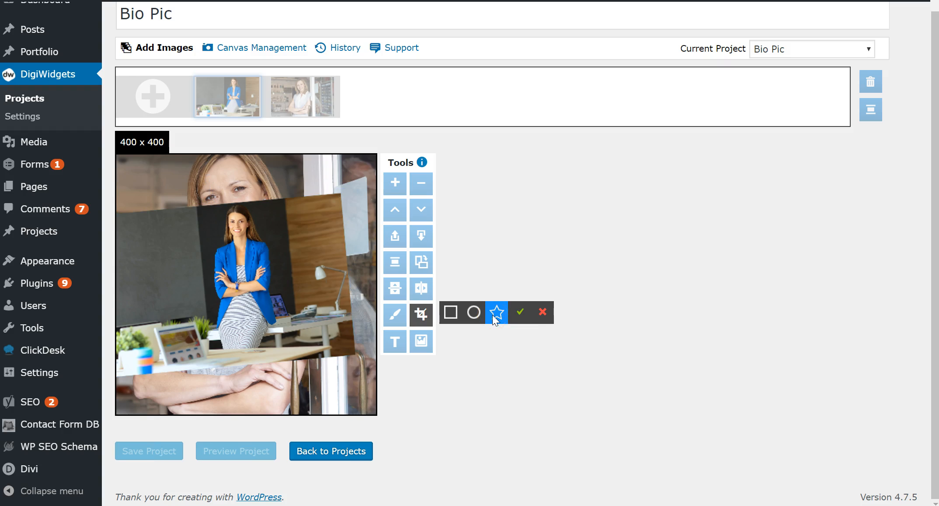
{"action": "left_click", "coordinate": [317, 316]}
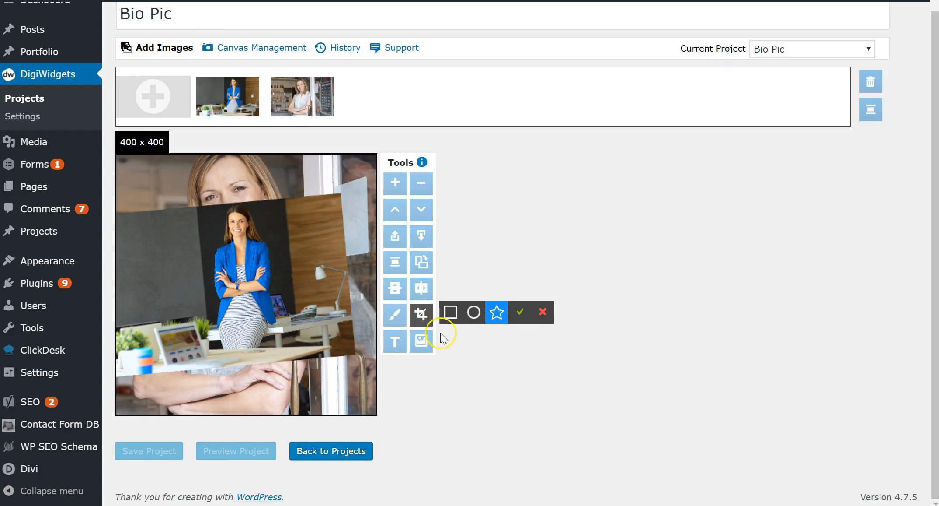
{"action": "left_click", "coordinate": [542, 312]}
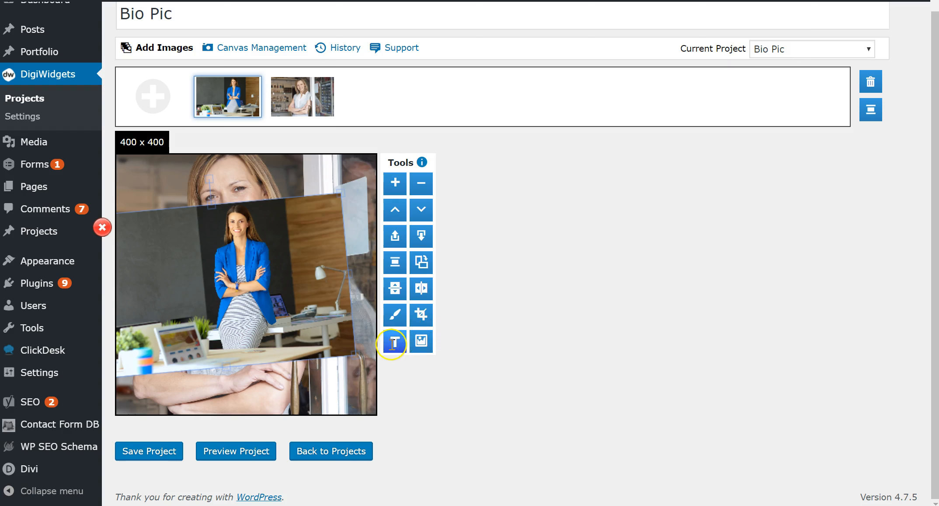
Shift the background photo to the right and add a text object near the upper left of the canvas
{"action": "left_click", "coordinate": [277, 396]}
{"action": "left_click", "coordinate": [395, 341]}
{"action": "left_click", "coordinate": [144, 192]}
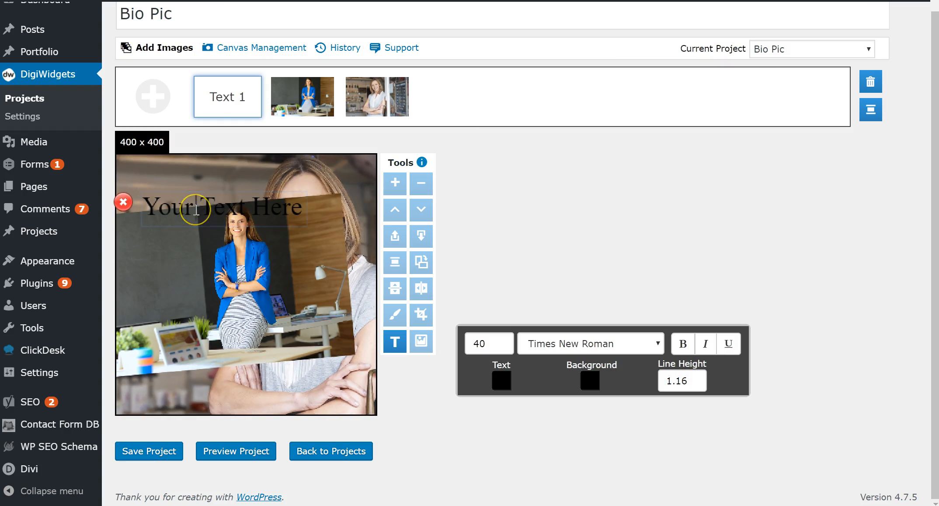
Select the whole placeholder text, browse the available fonts, and make the text bold
{"action": "double_click", "coordinate": [195, 209]}
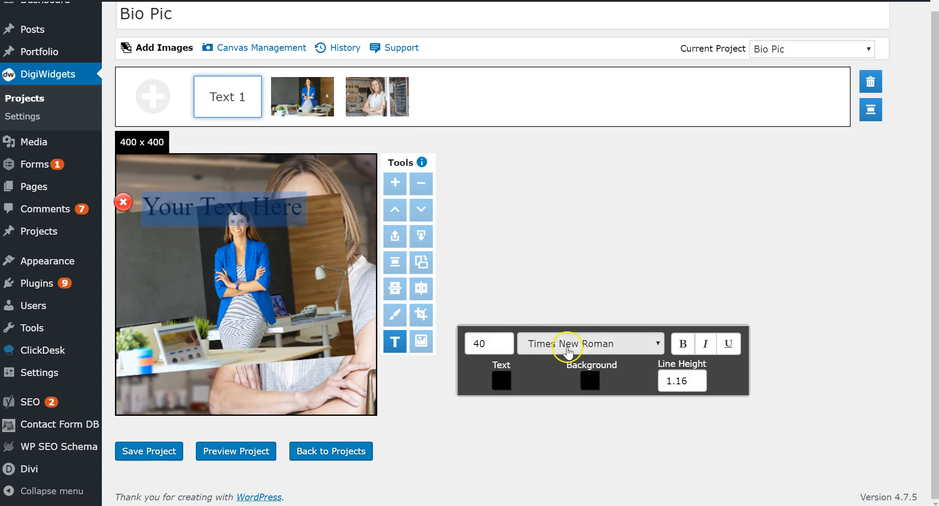
{"action": "left_click", "coordinate": [658, 343]}
{"action": "scroll", "coordinate": [603, 258], "scroll_direction": "down", "scroll_amount": 2}
{"action": "scroll", "coordinate": [603, 258], "scroll_direction": "up", "scroll_amount": 6}
{"action": "scroll", "coordinate": [600, 258], "scroll_direction": "up", "scroll_amount": 4}
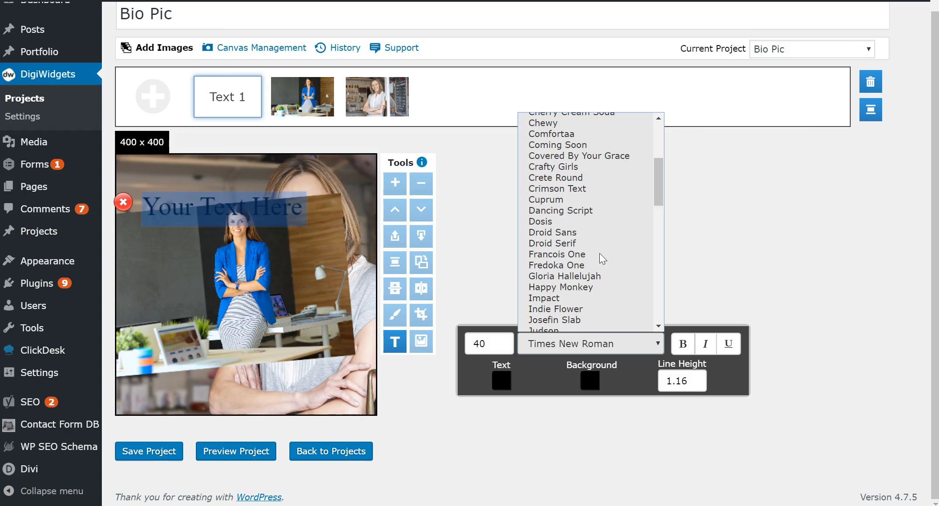
{"action": "left_click", "coordinate": [685, 346]}
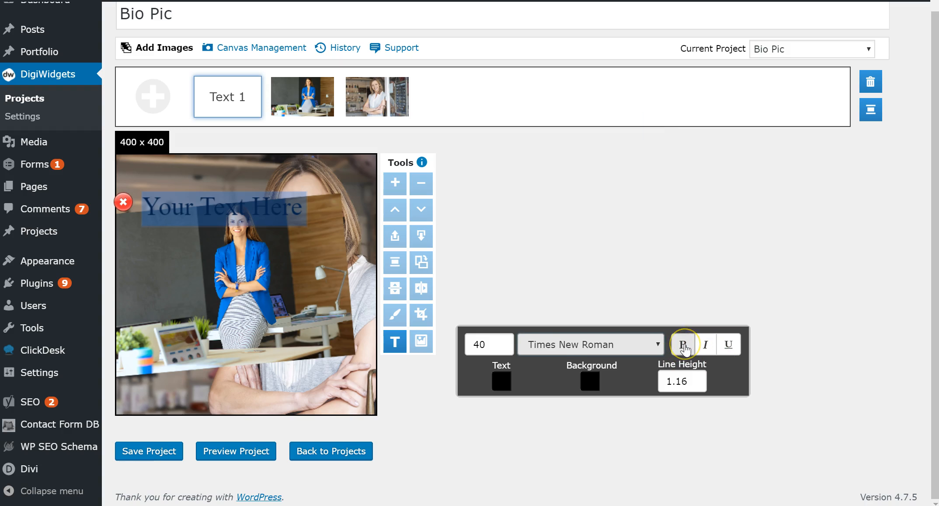
{"action": "left_click", "coordinate": [684, 345]}
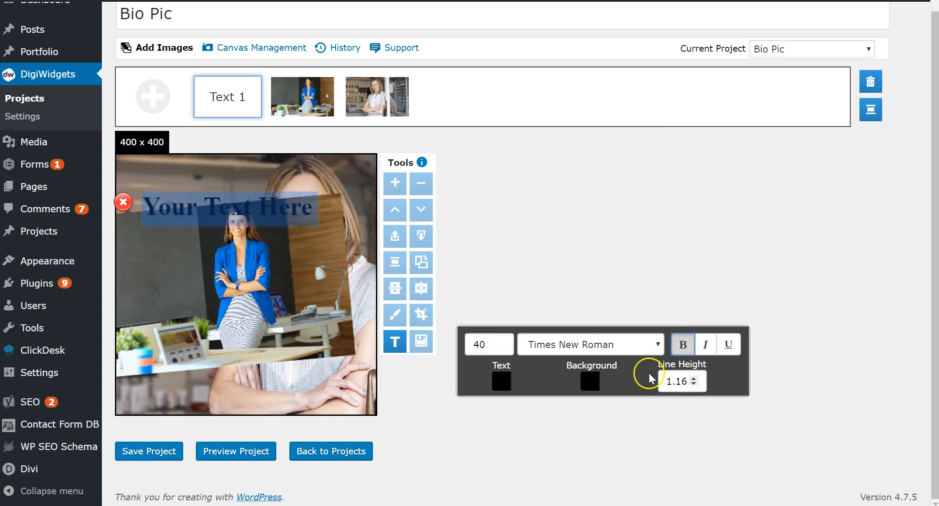
Set the selected text's colour to red, rgb(255, 0, 0)
{"action": "left_click", "coordinate": [512, 382]}
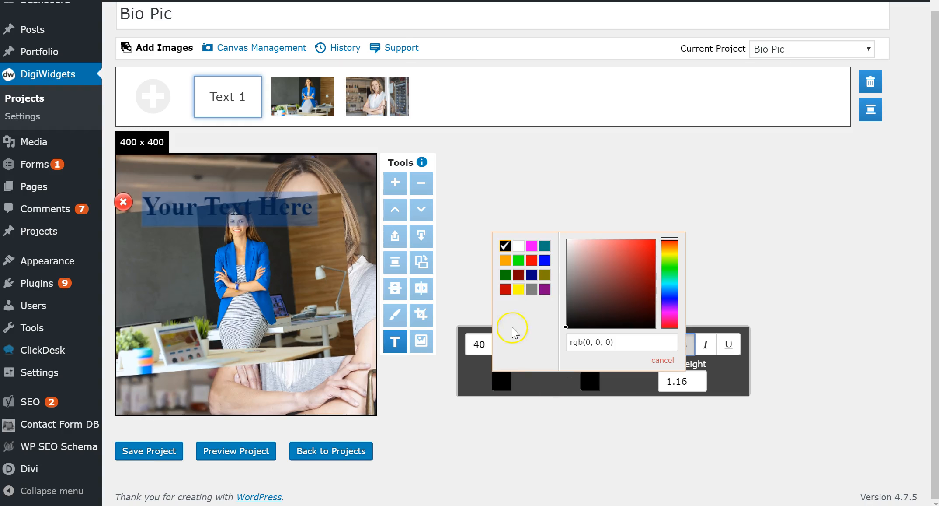
{"action": "left_click", "coordinate": [530, 261]}
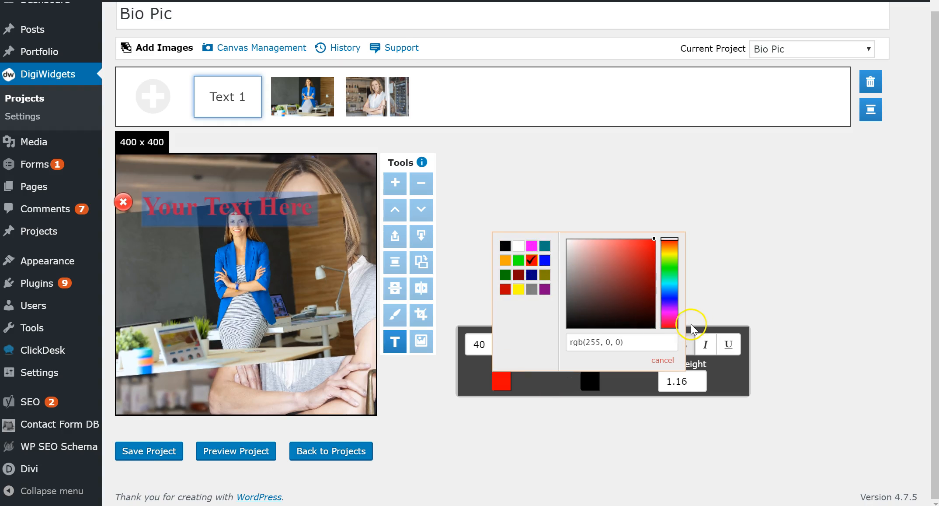
{"action": "left_click", "coordinate": [464, 292]}
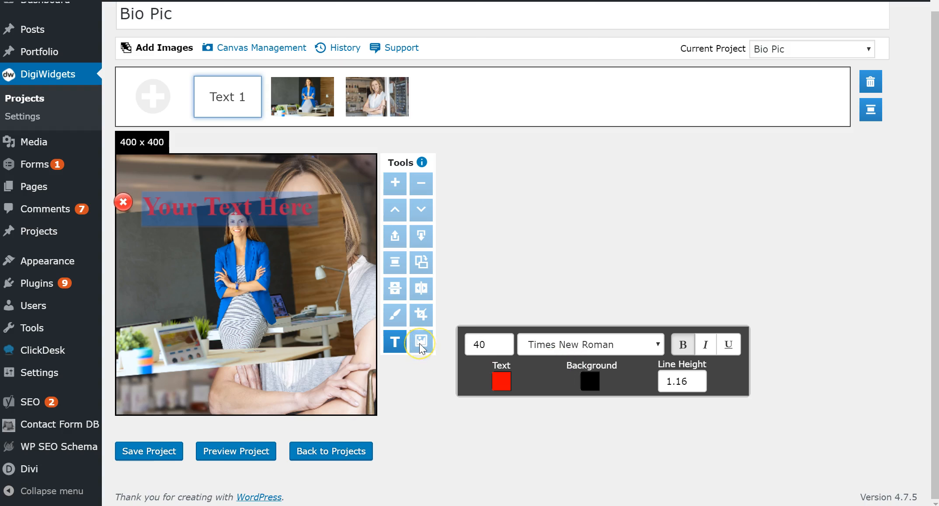
Give the blue-jacket photo an image border of 3 and shift the photo slightly to the right
{"action": "left_click", "coordinate": [302, 343]}
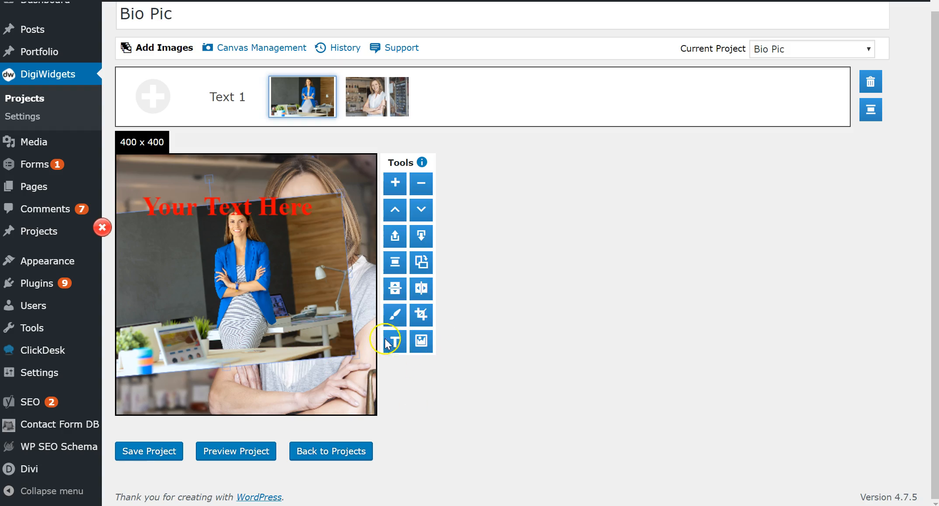
{"action": "left_click", "coordinate": [421, 340]}
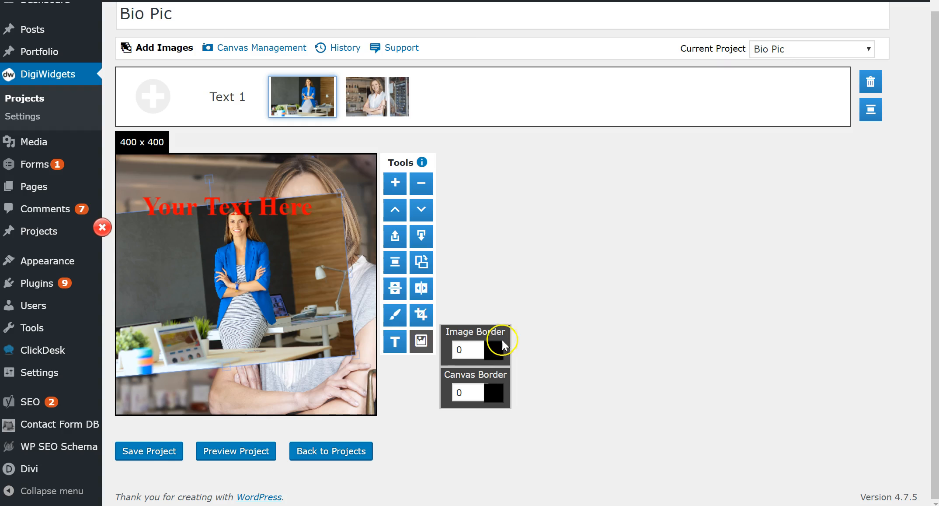
{"action": "left_click", "coordinate": [482, 346]}
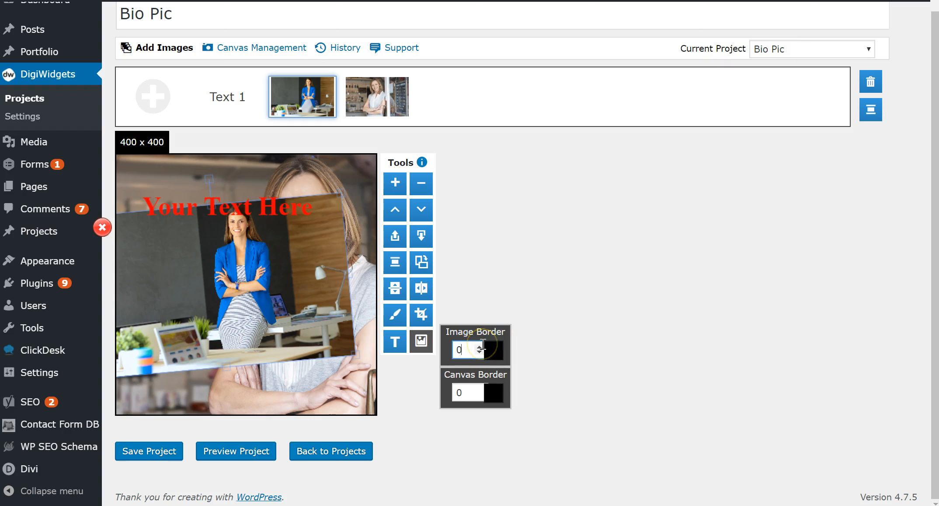
{"action": "left_click", "coordinate": [479, 347]}
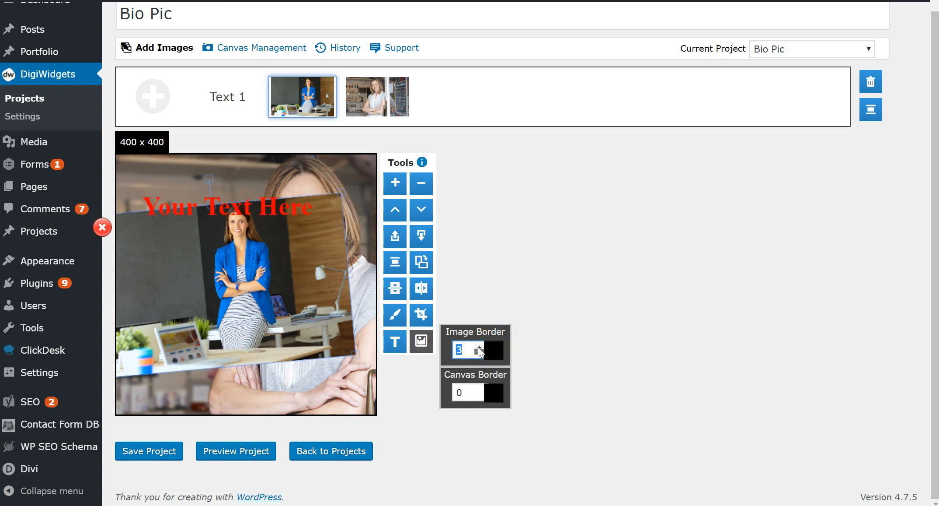
{"action": "left_click_drag", "start_coordinate": [293, 329], "coordinate": [321, 328]}
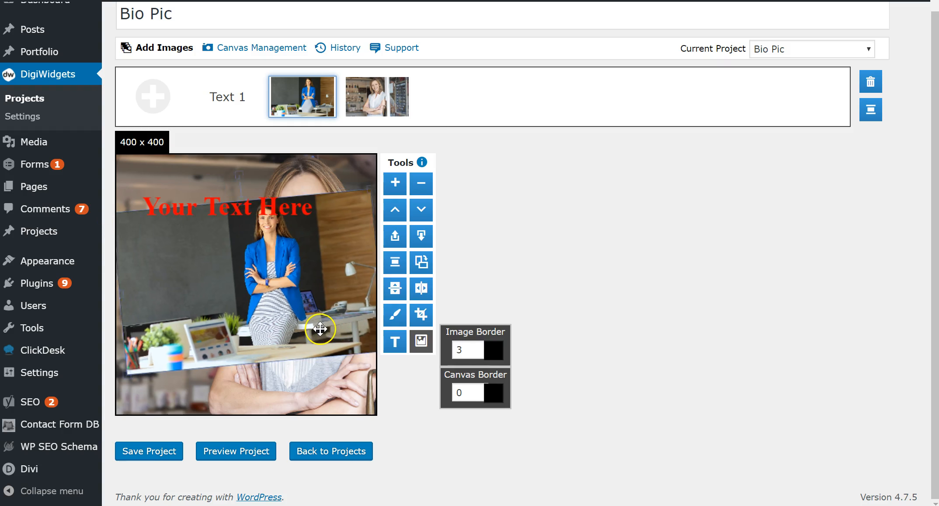
Set the blue-jacket photo's image border to 20 and the canvas border to 20
{"action": "double_click", "coordinate": [462, 349]}
{"action": "type", "text": "20"}
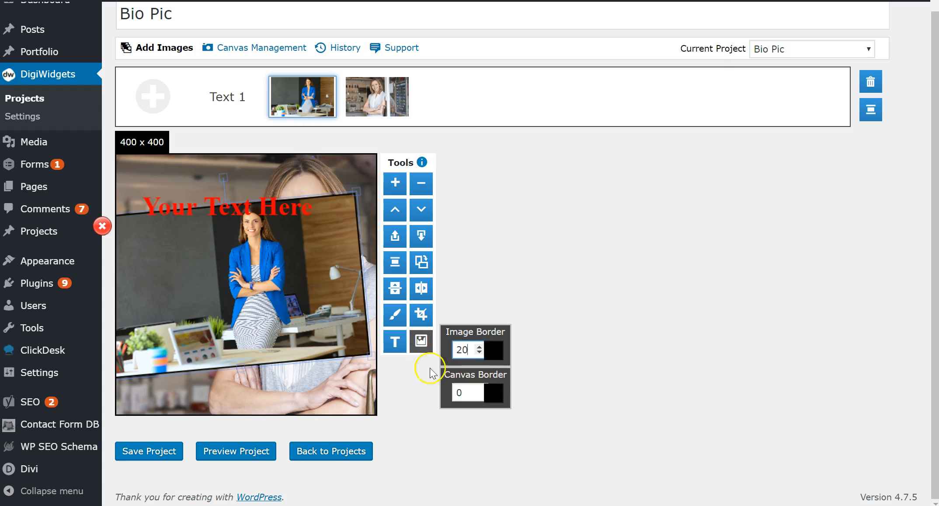
{"action": "left_click_drag", "start_coordinate": [467, 392], "coordinate": [447, 389]}
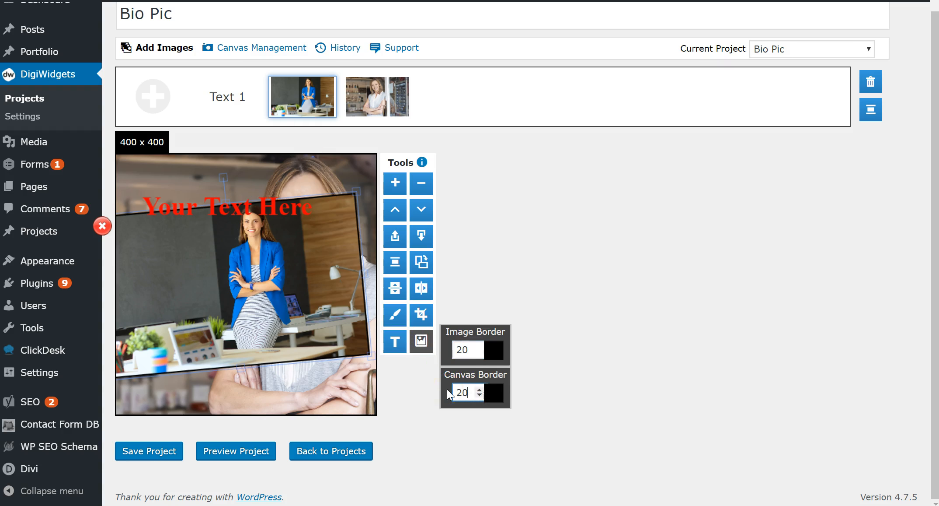
{"action": "type", "text": "20"}
{"action": "key", "text": "Return"}
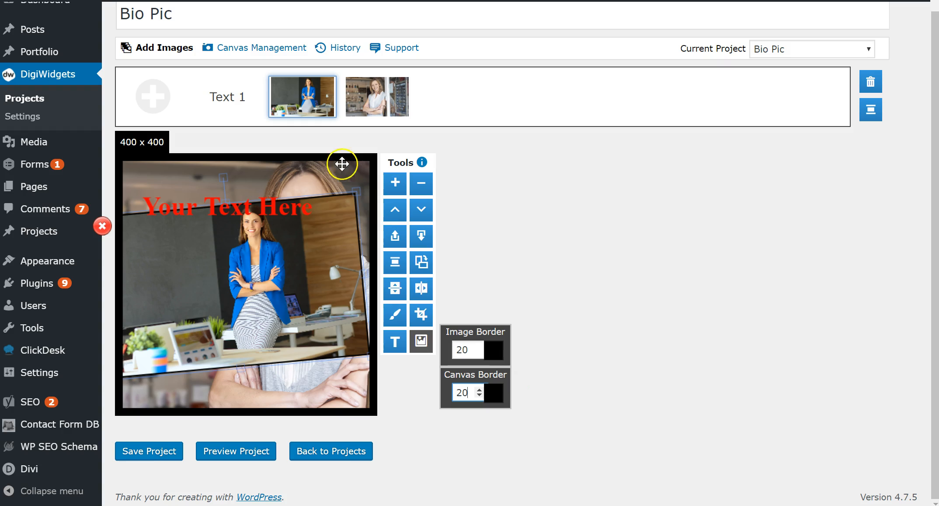